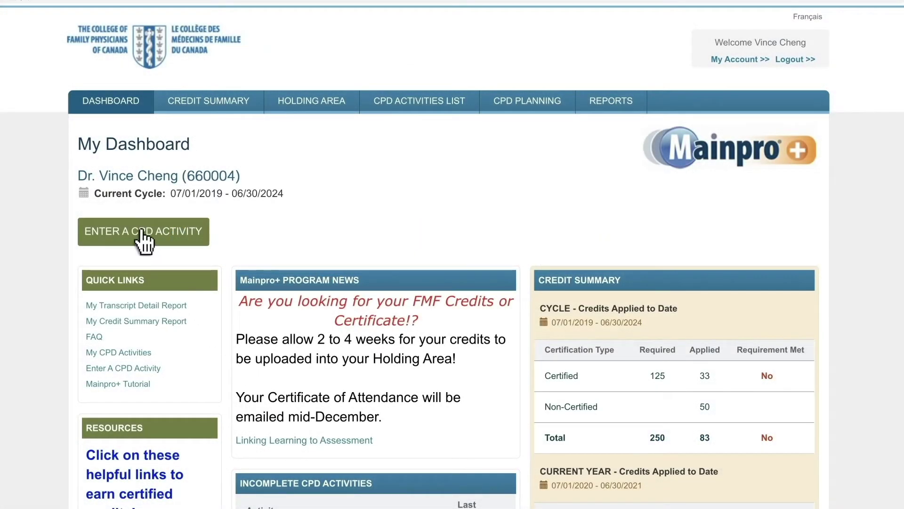
# Start a new CPD activity and continue with session ID 193920-004.
pyautogui.click(143, 238)
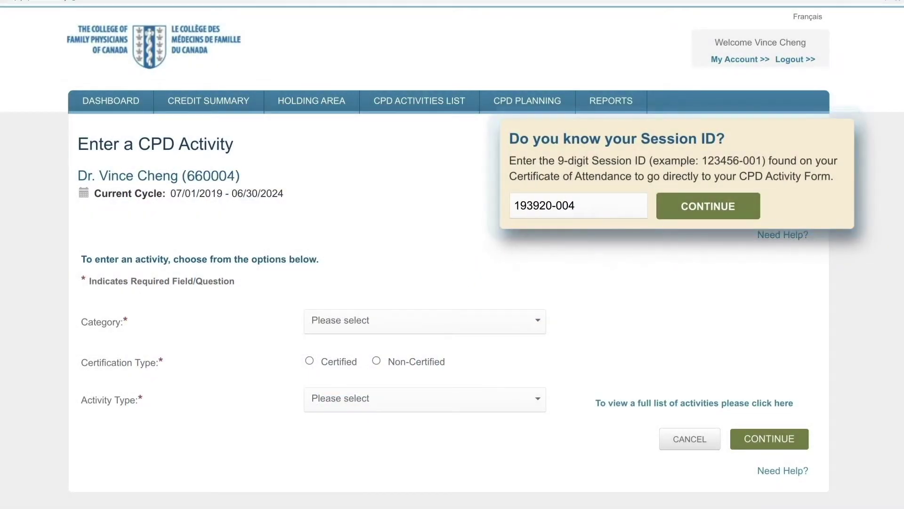
pyautogui.click(702, 199)
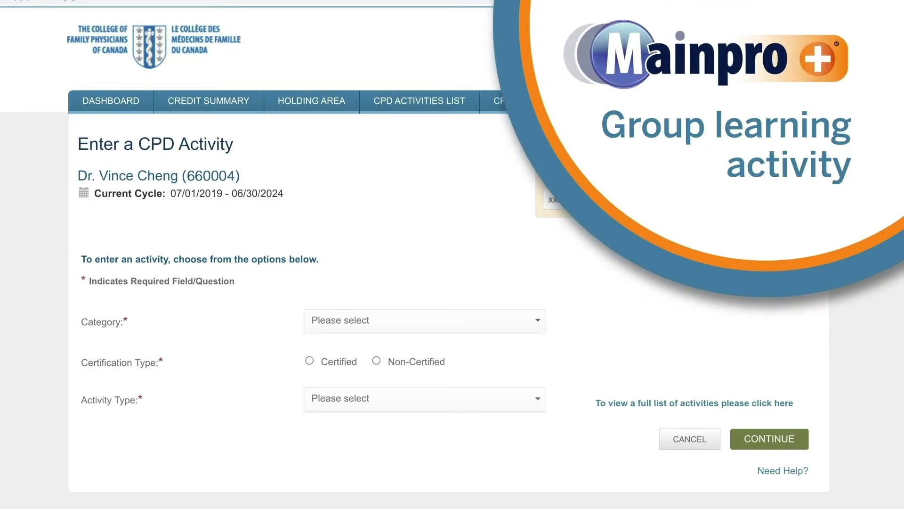
# Set category Group Learning, type CFPC Certified Mainpro+ Activities, and delivery to live in-person or webcast.
pyautogui.click(536, 327)
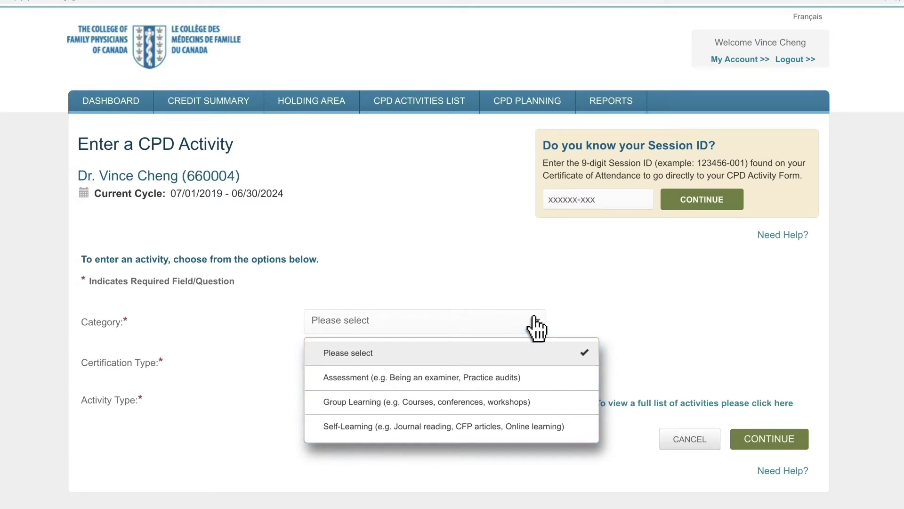
pyautogui.click(546, 408)
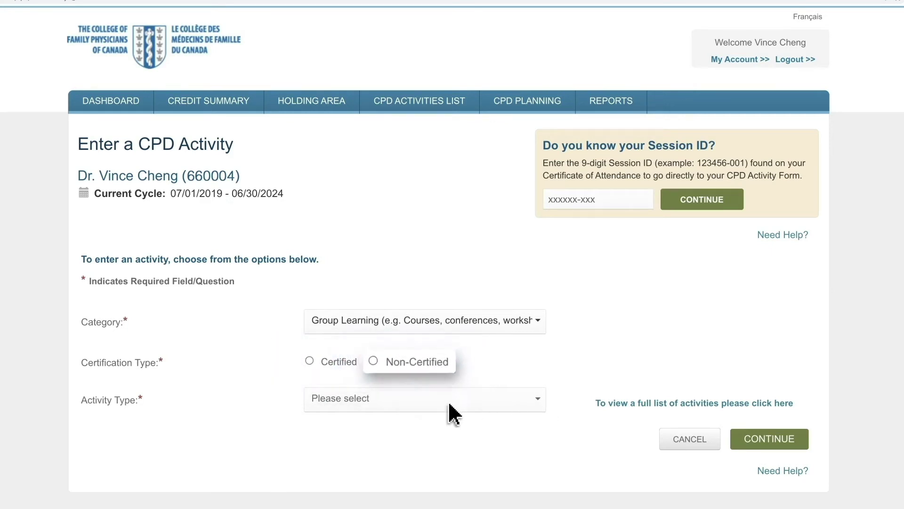
pyautogui.click(314, 406)
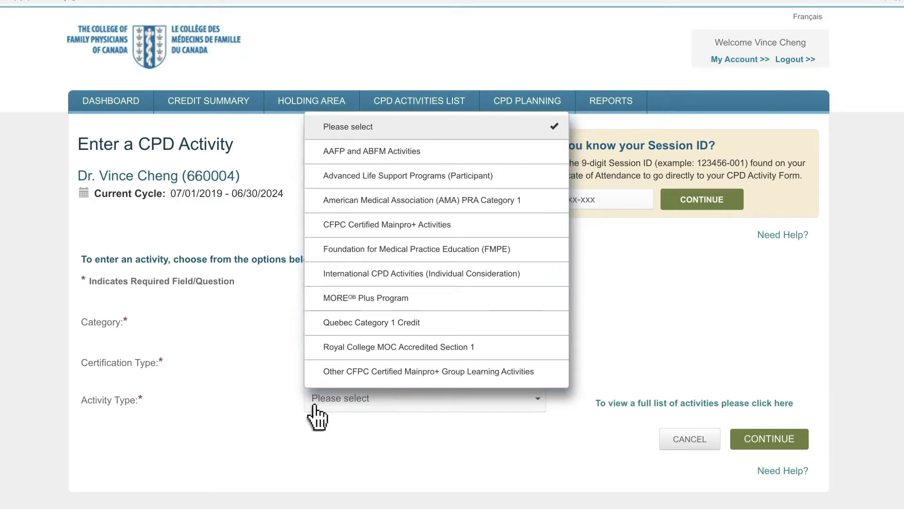
pyautogui.click(473, 225)
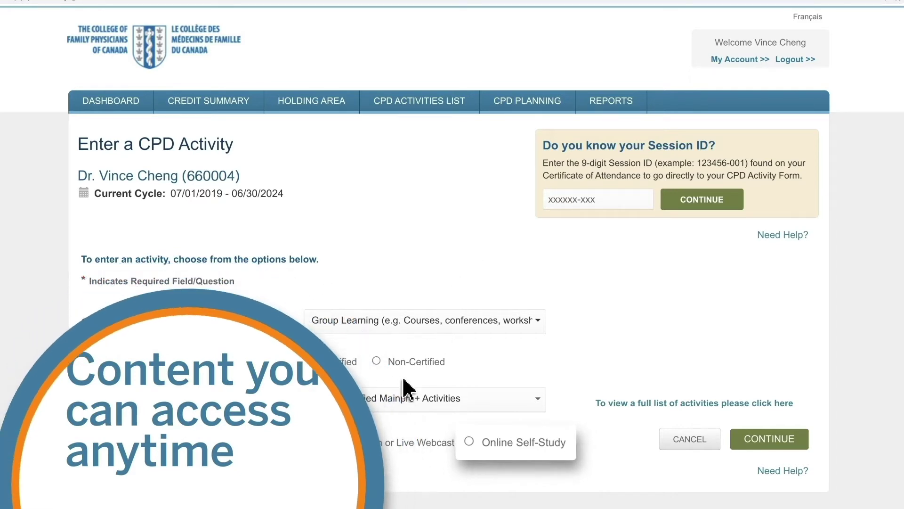
pyautogui.click(309, 441)
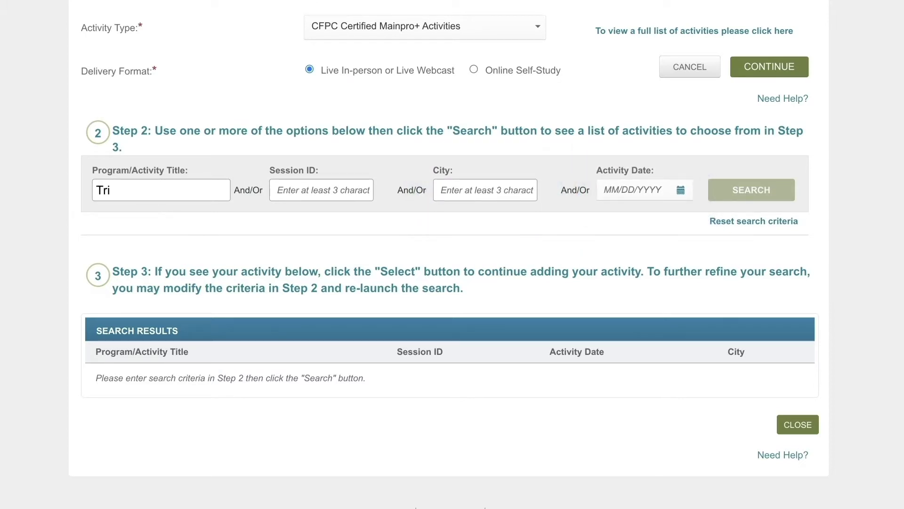
# Search Trillium sessions on 03/15/2018 and select Family Practice Rounds Trillium Health Partners 2017-18.
pyautogui.write('m')
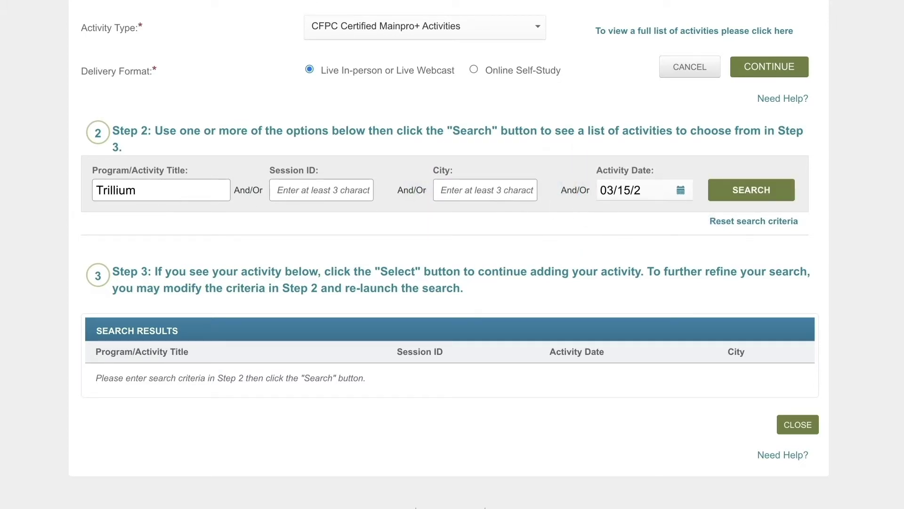
pyautogui.click(746, 194)
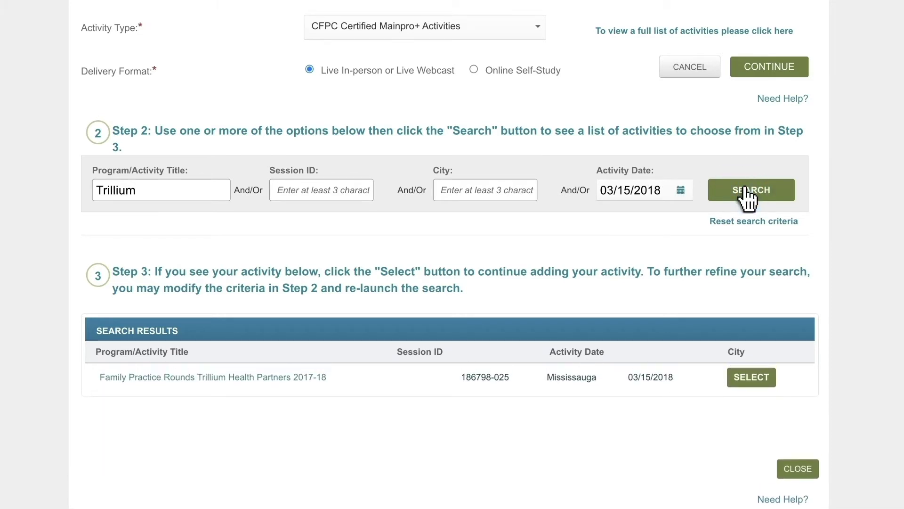
pyautogui.click(754, 382)
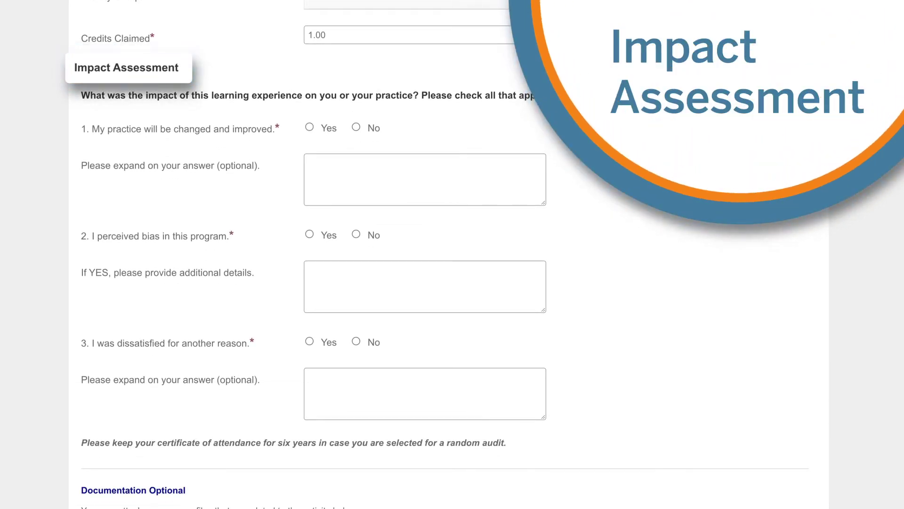
# Answer Yes to the practice-improvement question and type a short explanation.
pyautogui.click(310, 128)
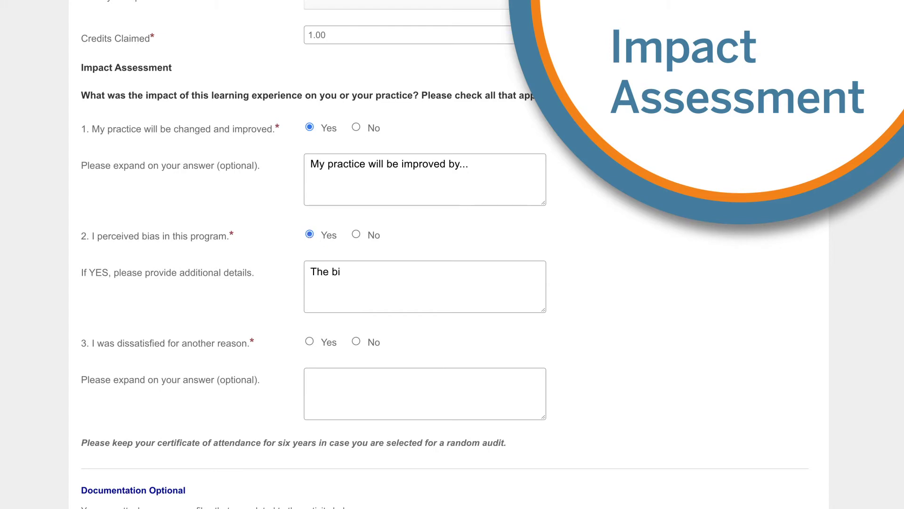
pyautogui.write('am was...')
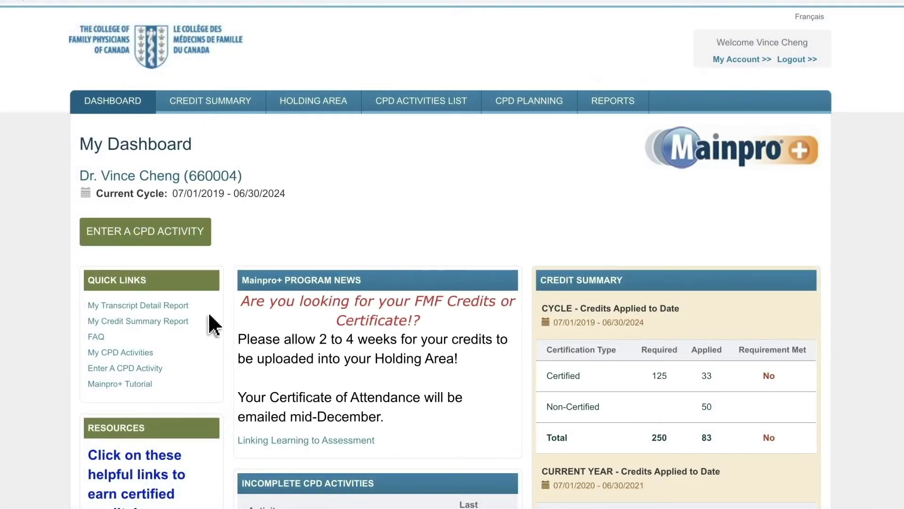
# Start a new activity with Assessment, Certified and Practice Audits/Quality Assurance Programs, then continue.
pyautogui.click(144, 238)
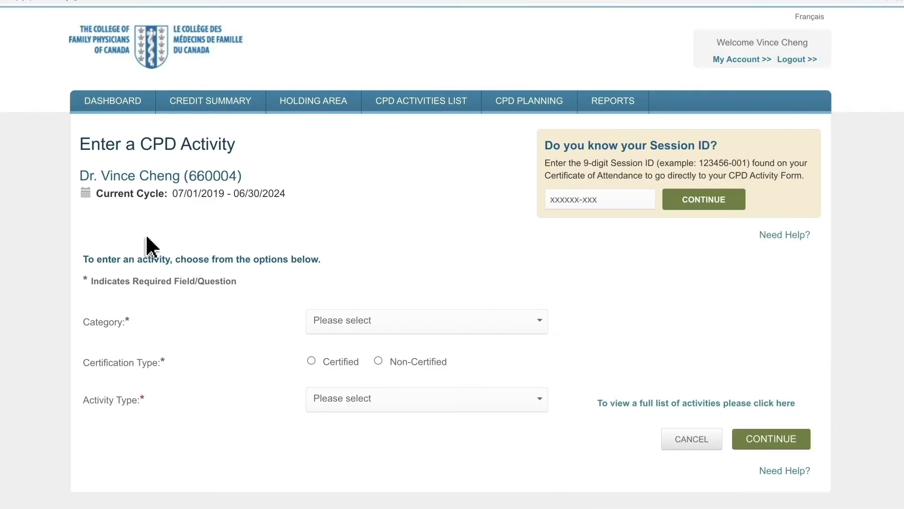
pyautogui.click(390, 325)
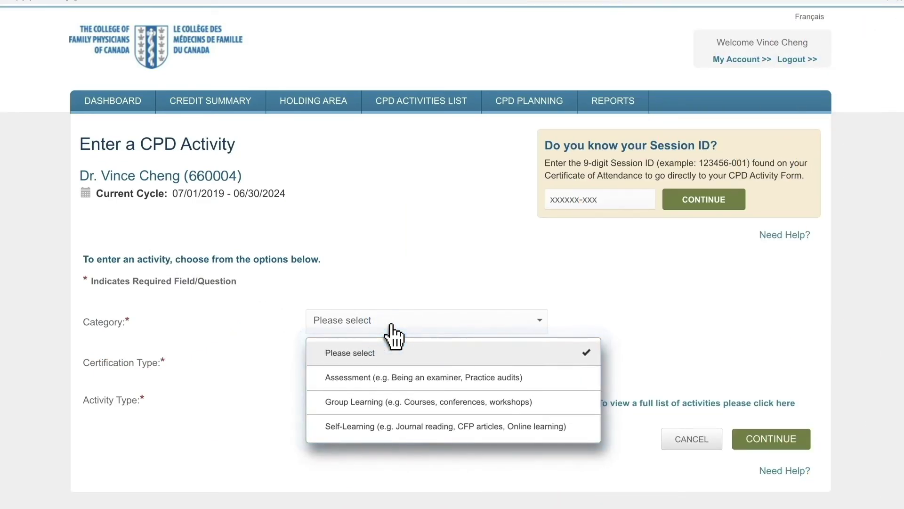
pyautogui.click(397, 378)
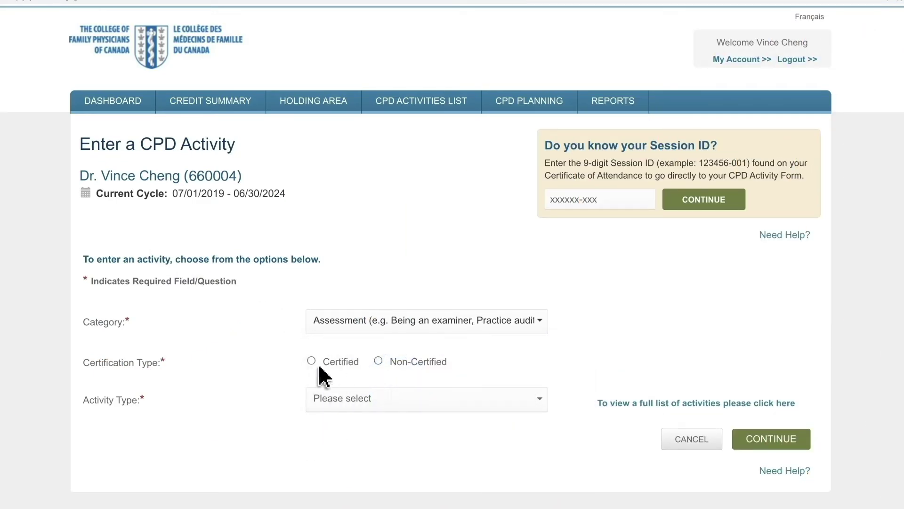
pyautogui.click(310, 361)
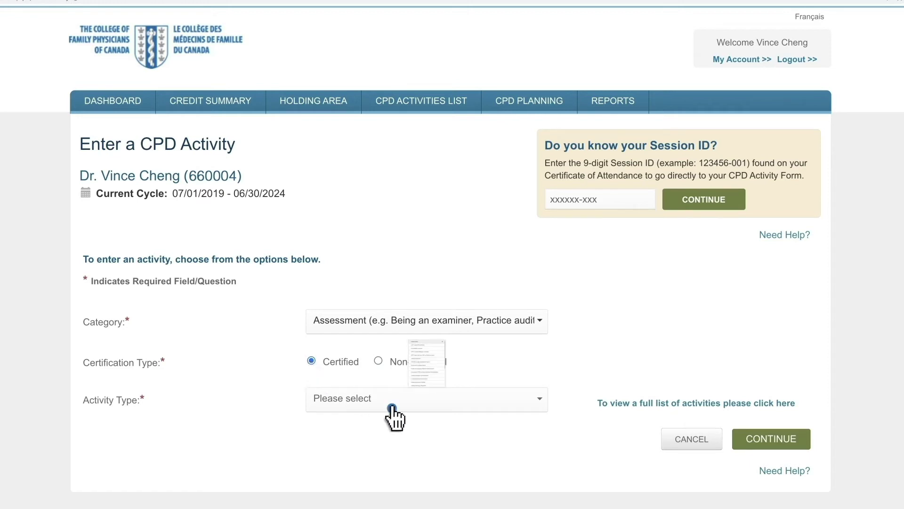
pyautogui.click(395, 417)
pyautogui.scroll(-5, 394, 417)
pyautogui.click(400, 282)
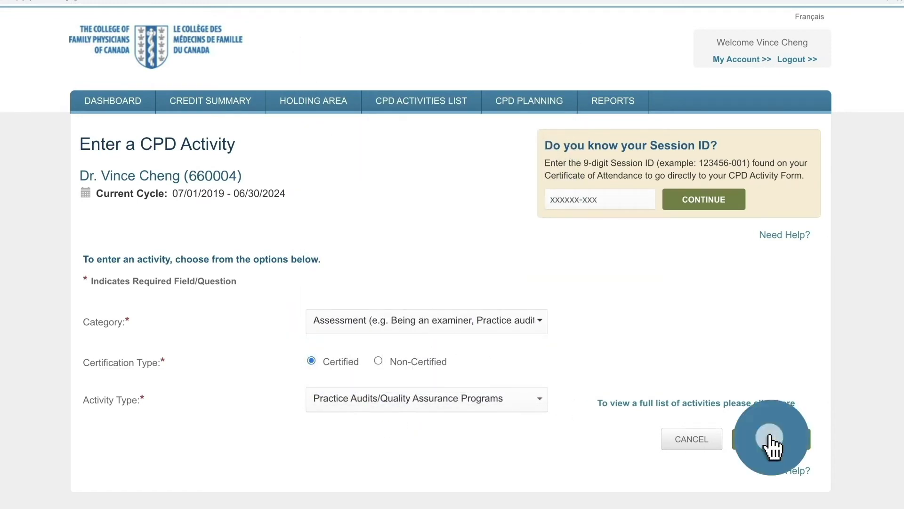
pyautogui.click(772, 439)
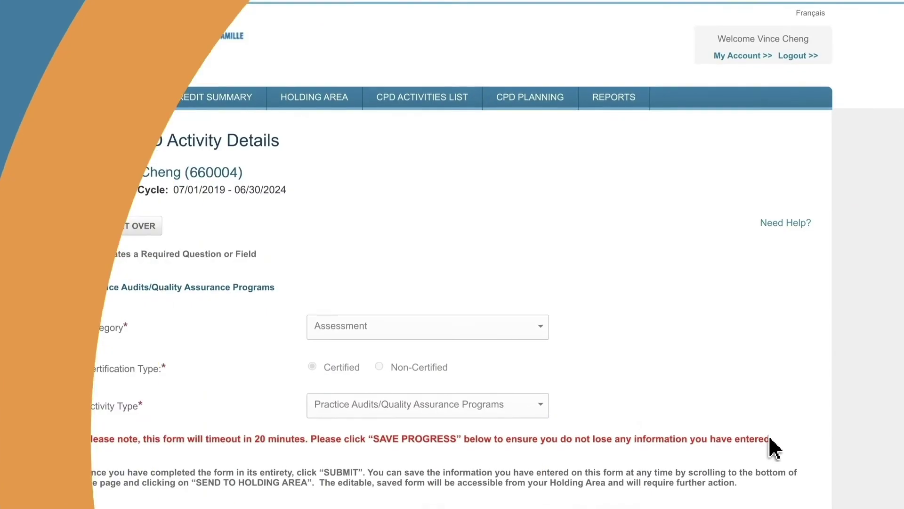
# Scroll past the audit form's Steps 1–5 and send the activity to the holding area.
pyautogui.scroll(-6, 768, 448)
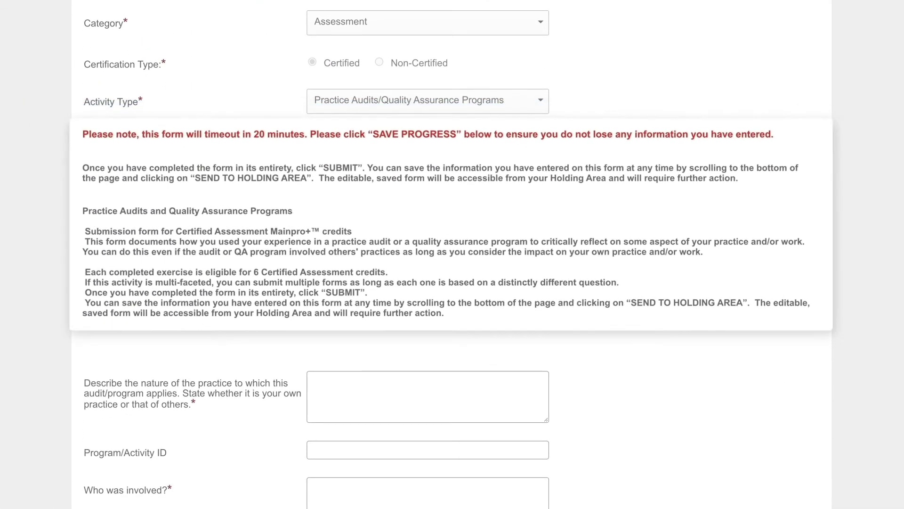
pyautogui.scroll(-10, 452, 254)
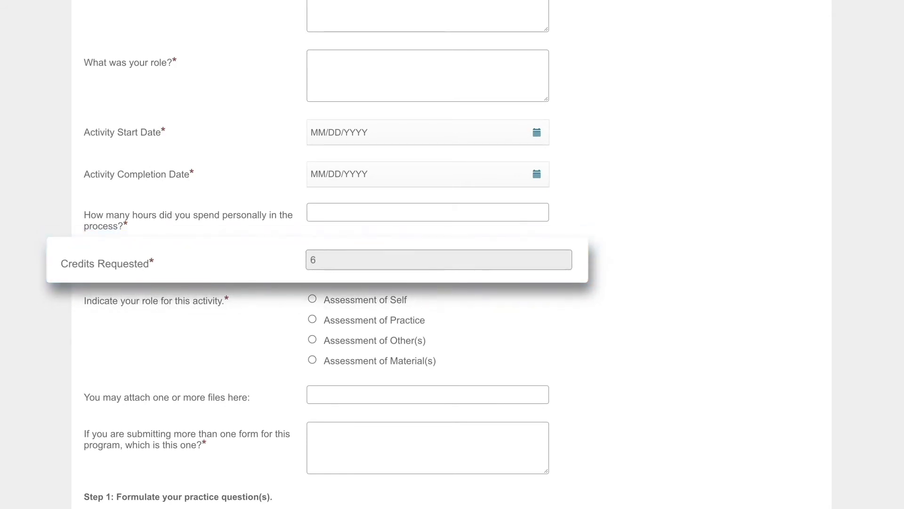
pyautogui.scroll(-7, 316, 254)
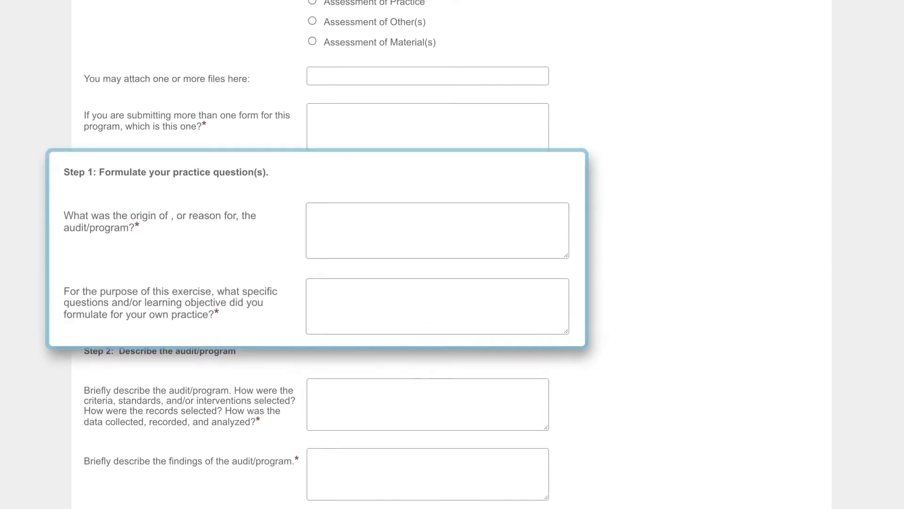
pyautogui.scroll(-3, 316, 255)
pyautogui.scroll(-10, 317, 254)
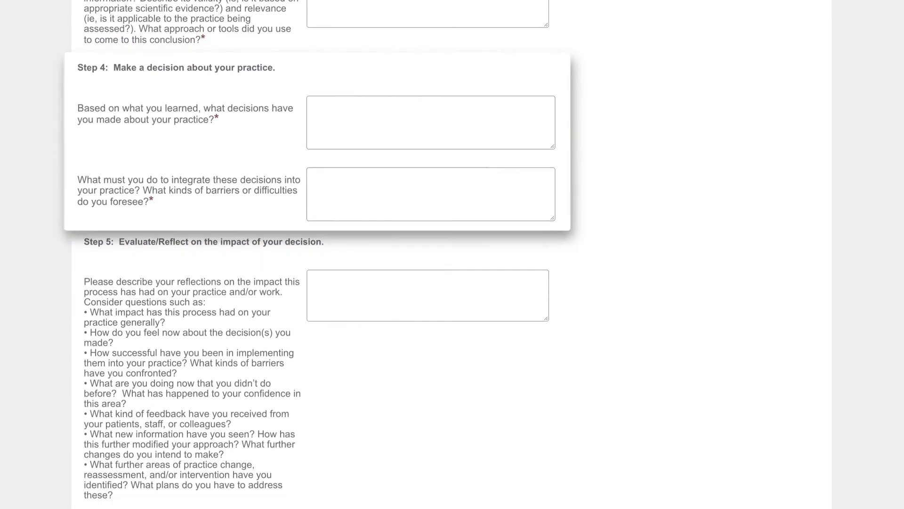
pyautogui.scroll(-8, 317, 255)
pyautogui.scroll(-4, 452, 254)
pyautogui.click(687, 363)
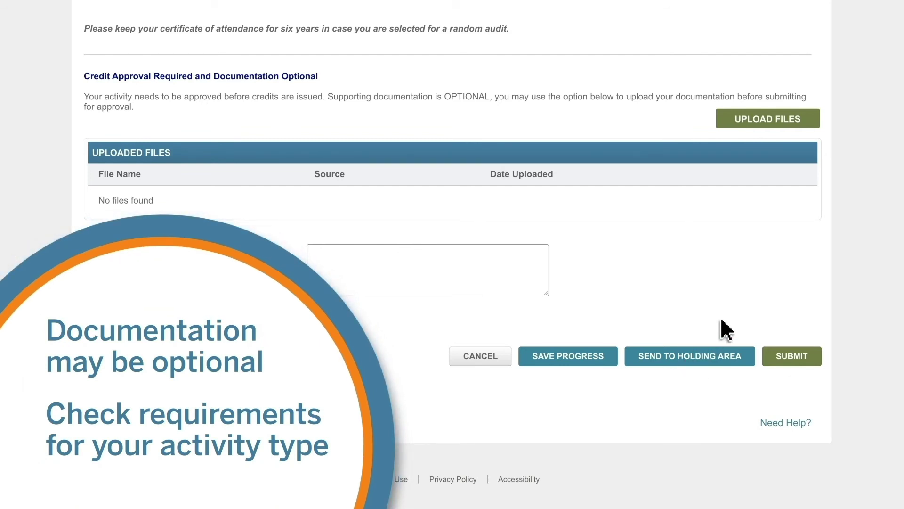
# Upload Certificate of Attendance.pdf to the activity and submit it for validation.
pyautogui.click(771, 124)
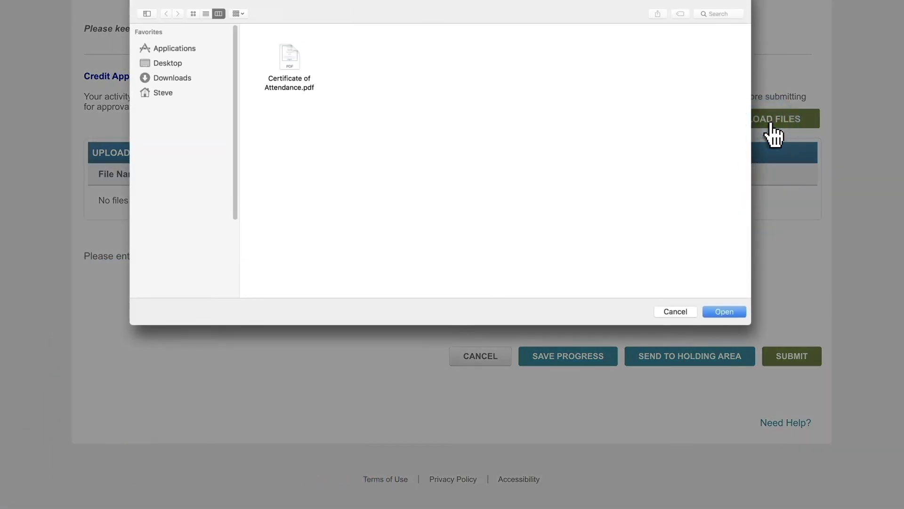
pyautogui.click(297, 94)
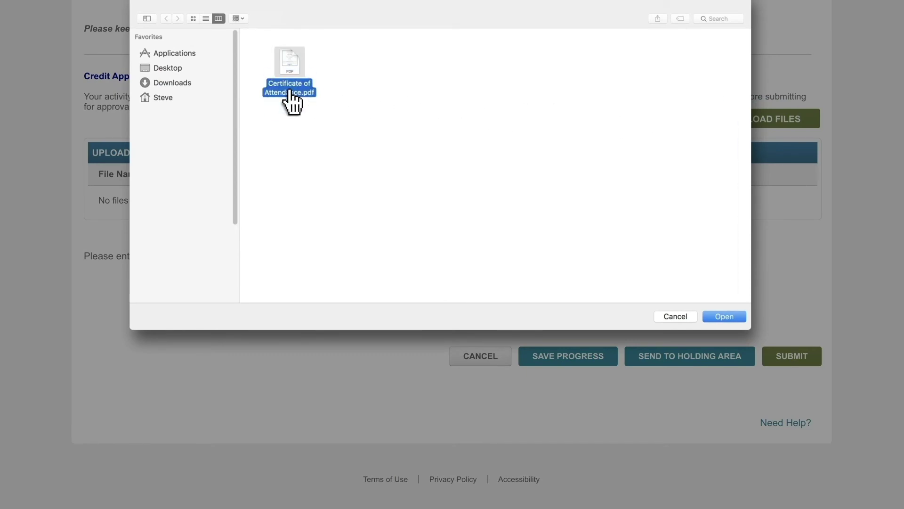
pyautogui.doubleClick(290, 92)
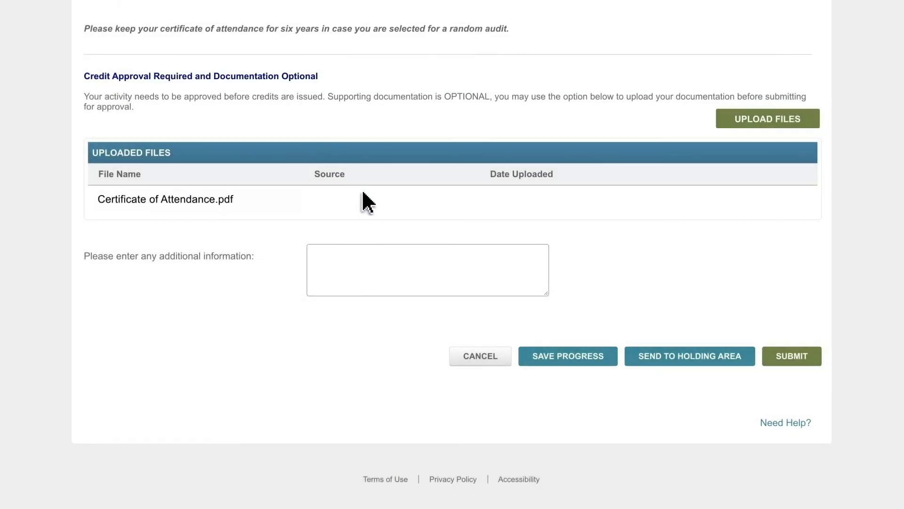
pyautogui.click(793, 359)
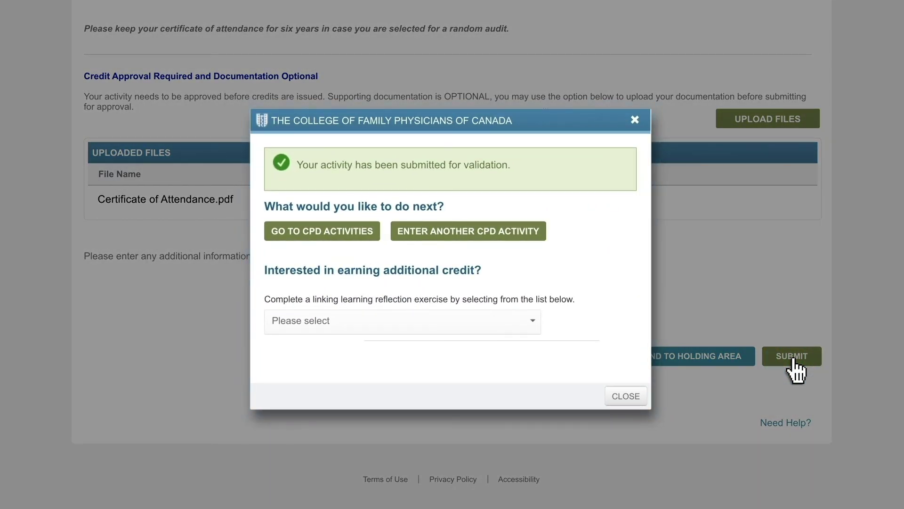
# Close the submission confirmation and scroll the Mainpro+ Resources and Support page.
pyautogui.press('Escape')
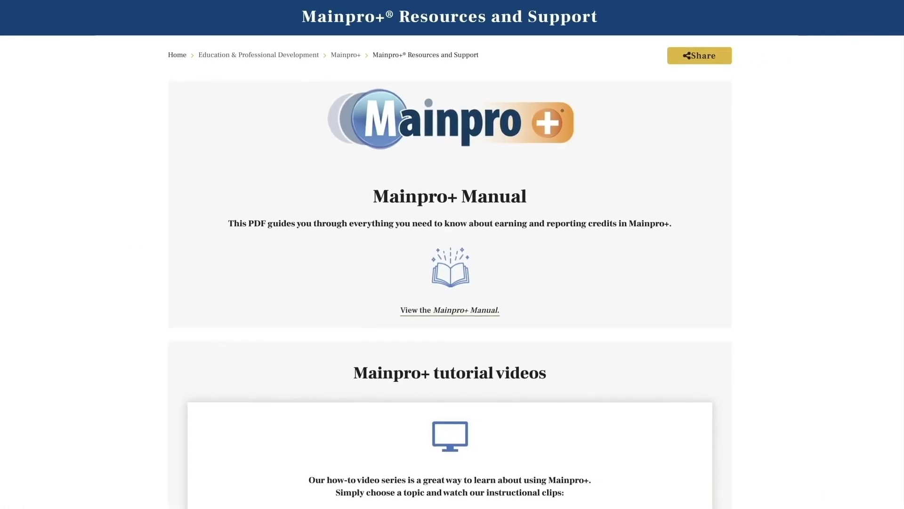
pyautogui.scroll(-6, 450, 283)
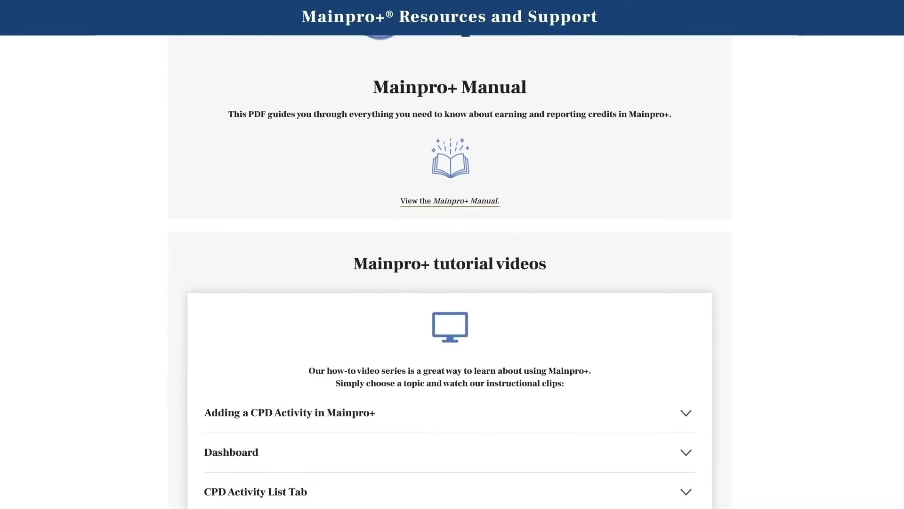